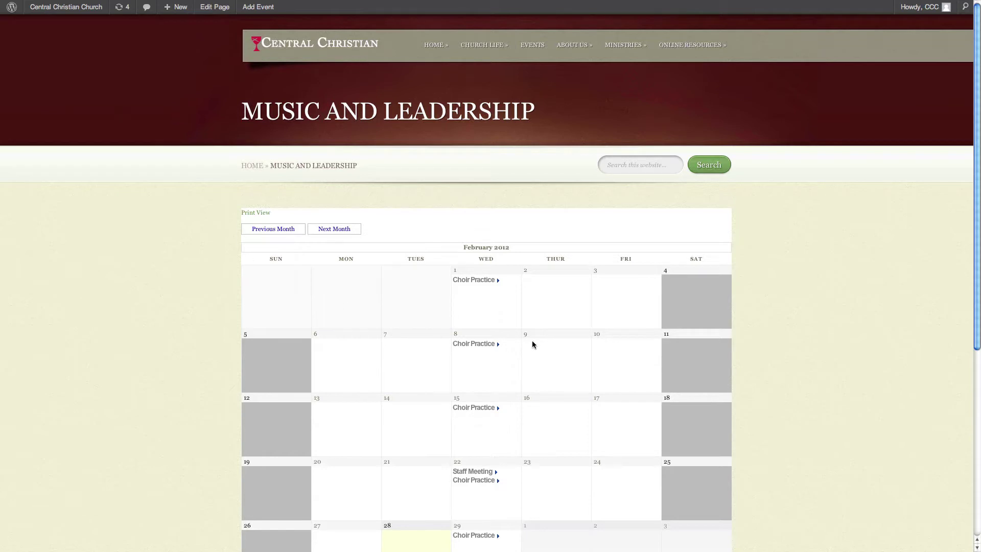
# View the Feb 1 Choir Practice event details on the calendar, then close them.
pyautogui.click(475, 280)
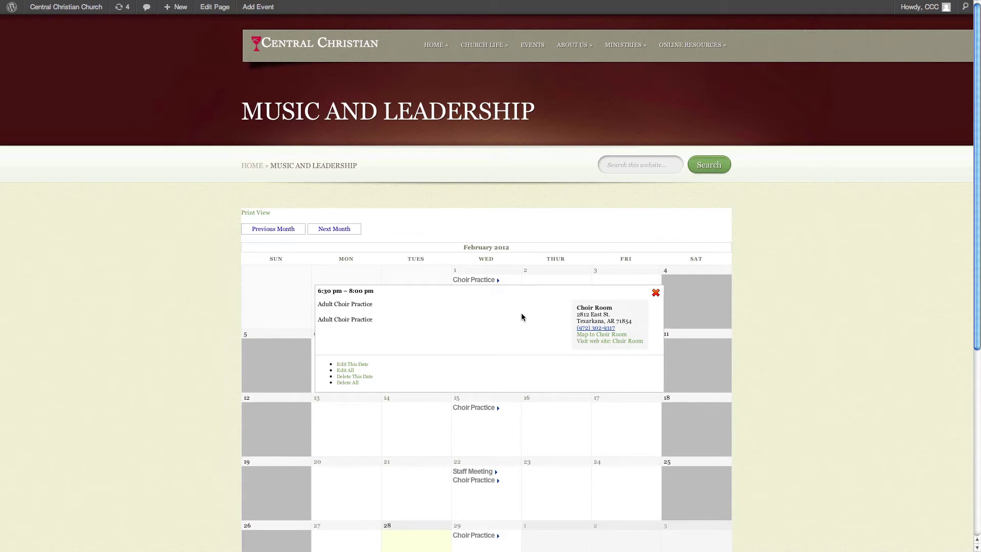
pyautogui.click(656, 293)
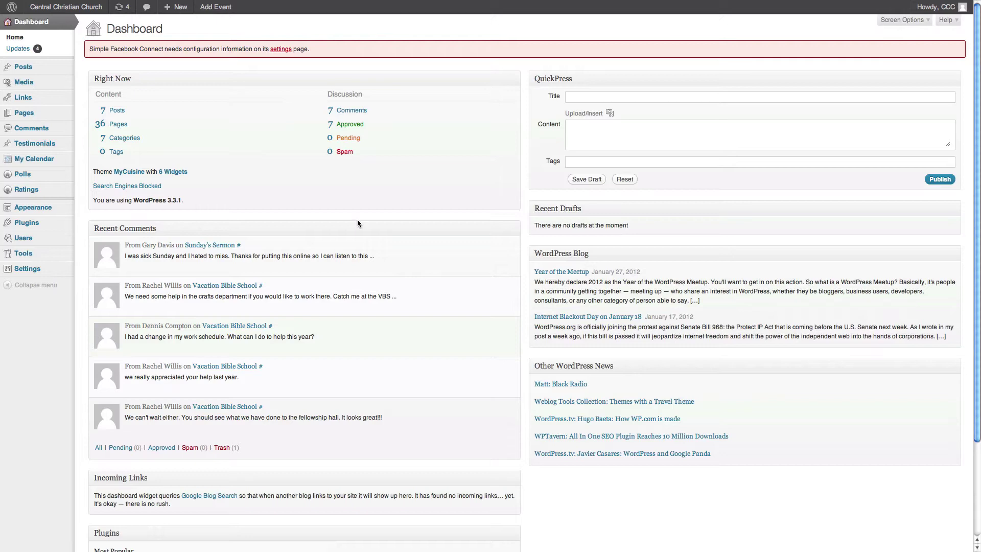
# Open the Add/Edit Events form under My Calendar in the admin sidebar.
pyautogui.moveTo(26, 161)
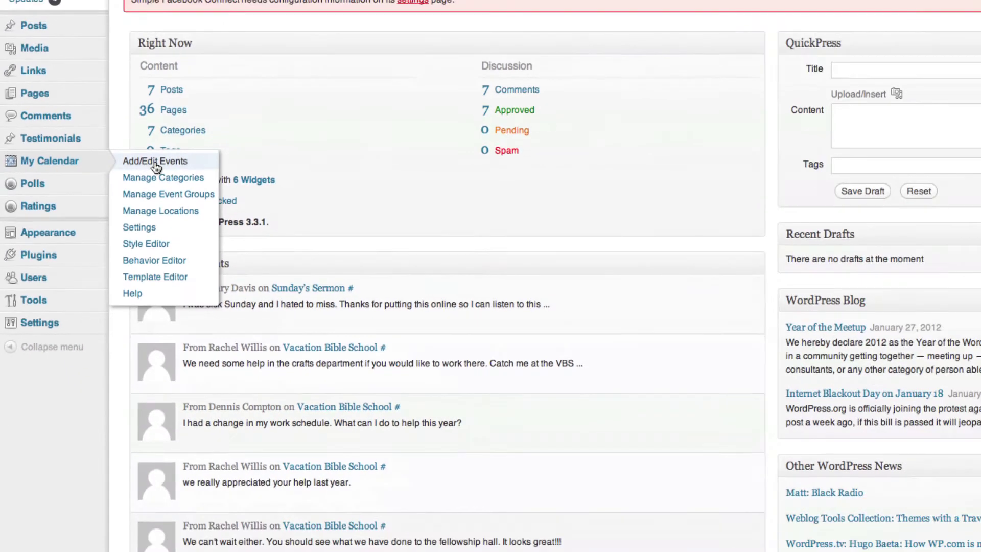
pyautogui.rightClick(184, 162)
pyautogui.press('Escape')
pyautogui.click(144, 161)
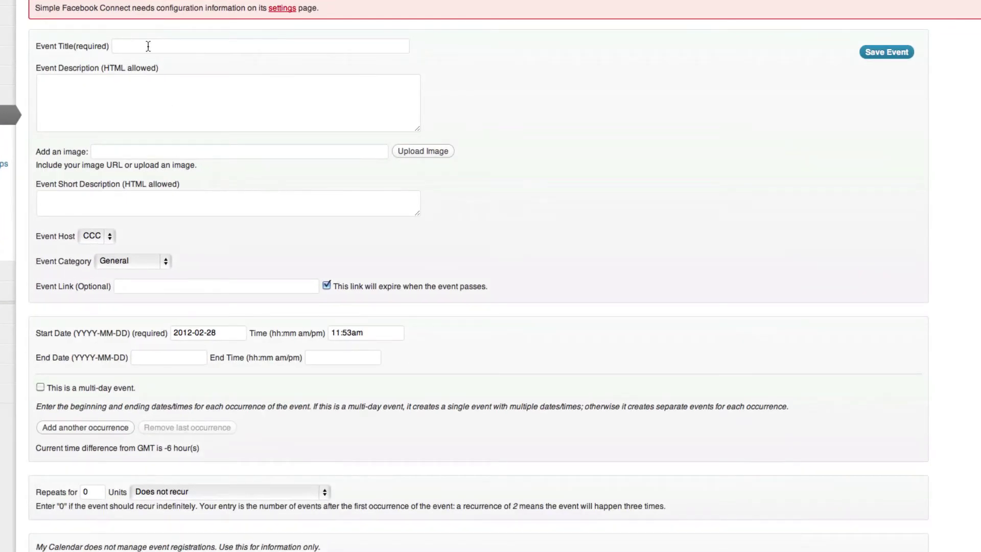
# Title the event 'Band Practice' and enter the long and short descriptions.
pyautogui.click(148, 46)
pyautogui.scroll(1, 147, 44)
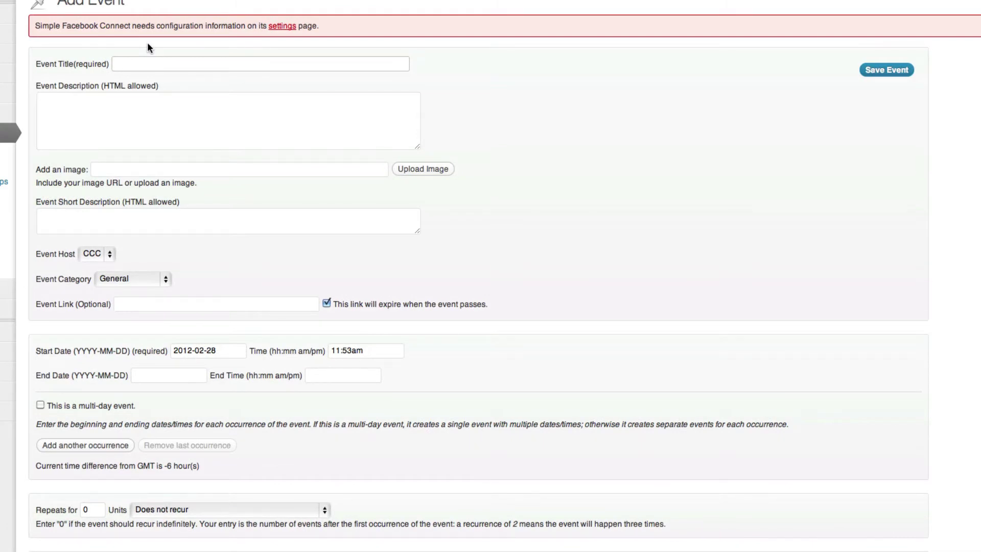
pyautogui.write('Band Practice')
pyautogui.press('Tab')
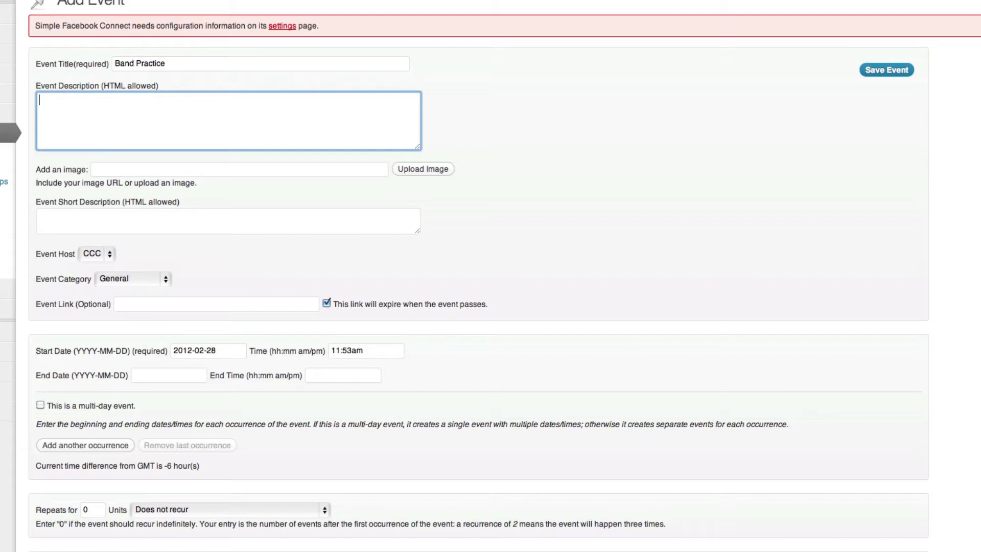
pyautogui.write('This is a log')
pyautogui.write('g description')
pyautogui.press('Tab')
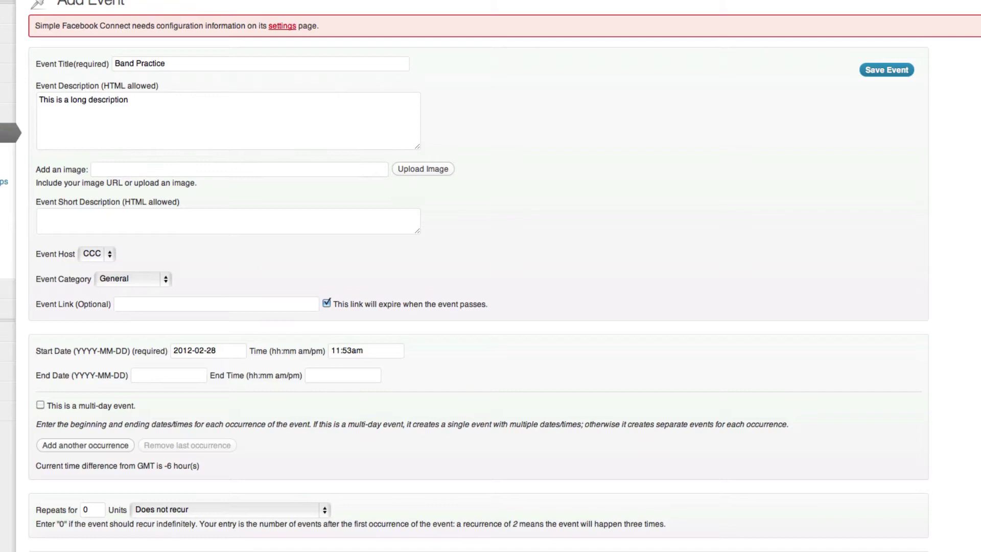
pyautogui.click(166, 223)
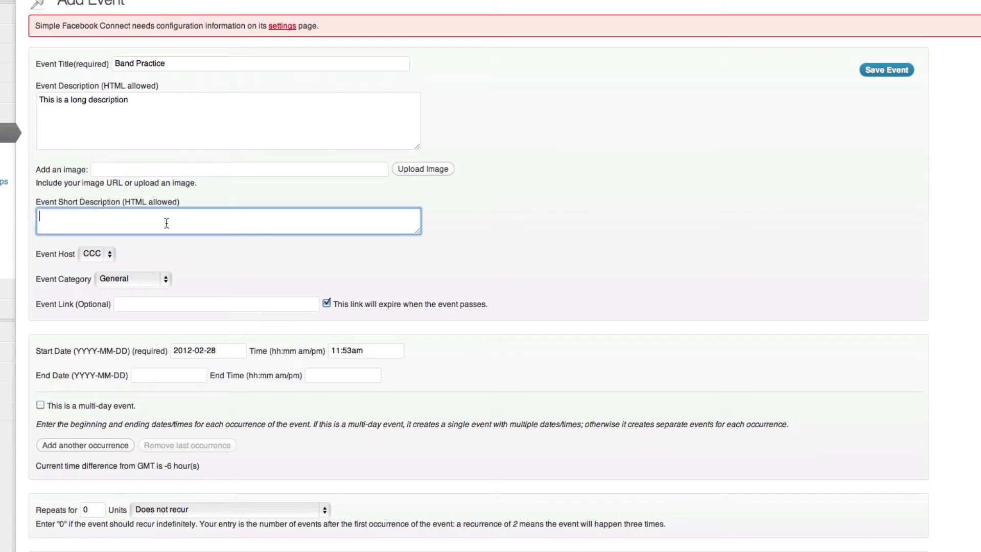
pyautogui.write('This is a short description')
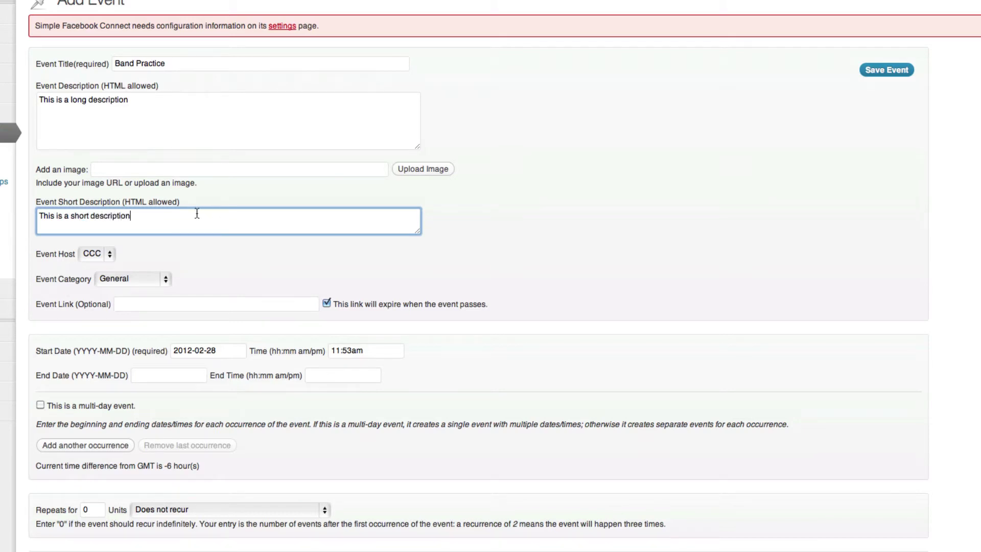
# Keep CCC as event host and set the event category to Music.
pyautogui.scroll(-1, 197, 213)
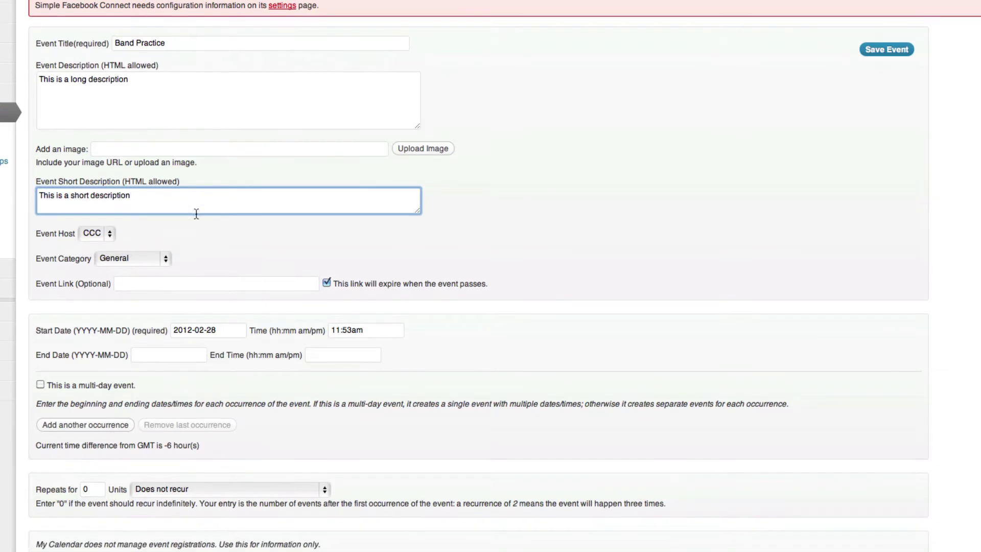
pyautogui.click(108, 236)
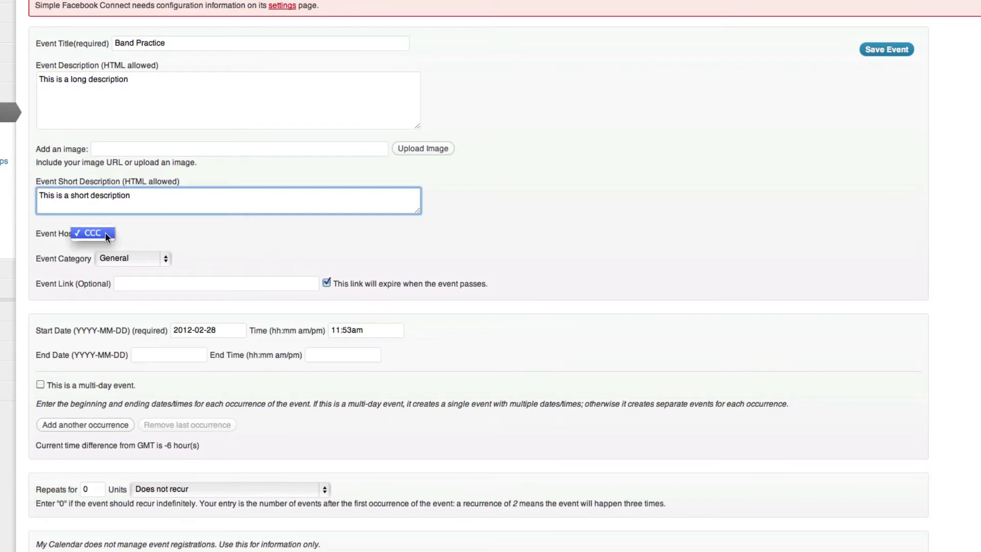
pyautogui.click(133, 237)
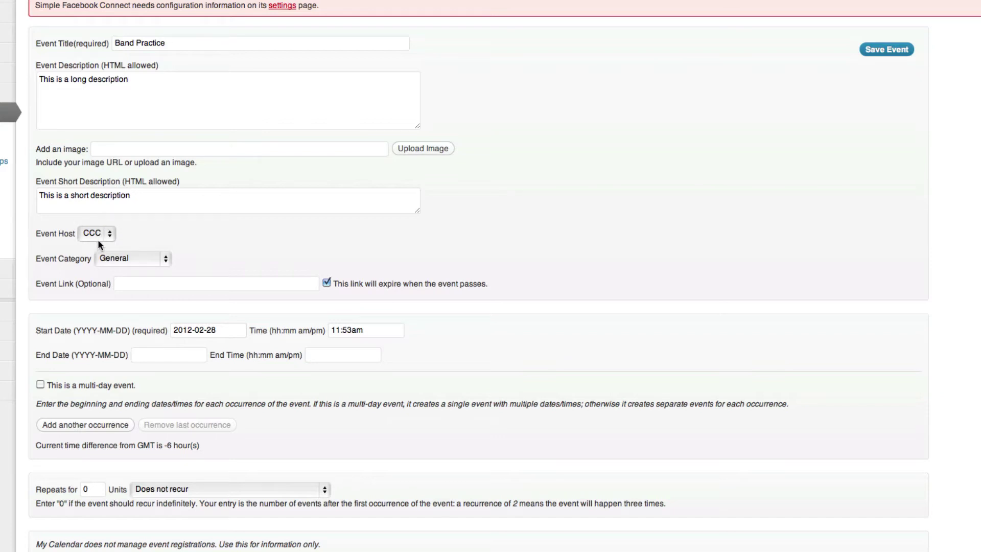
pyautogui.click(166, 257)
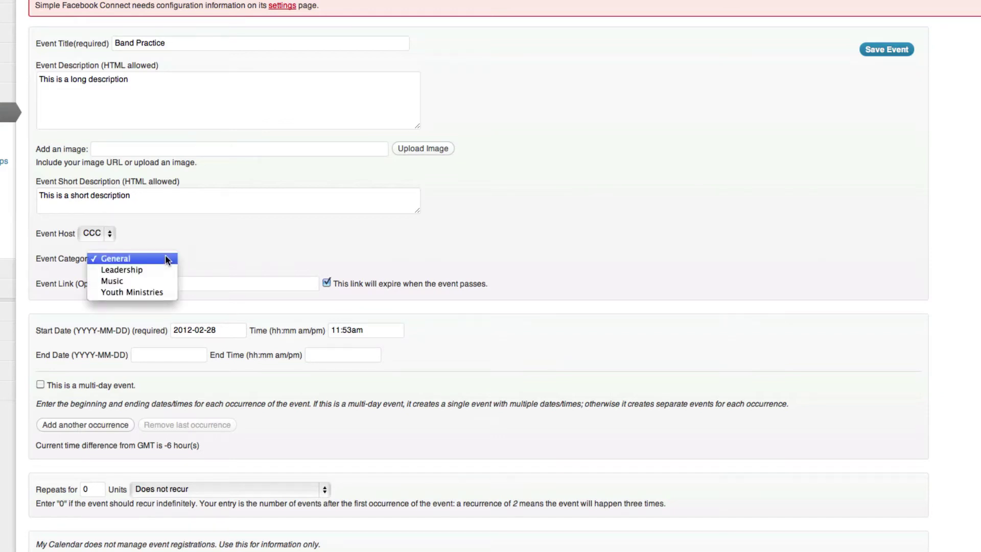
pyautogui.click(166, 258)
pyautogui.click(166, 258)
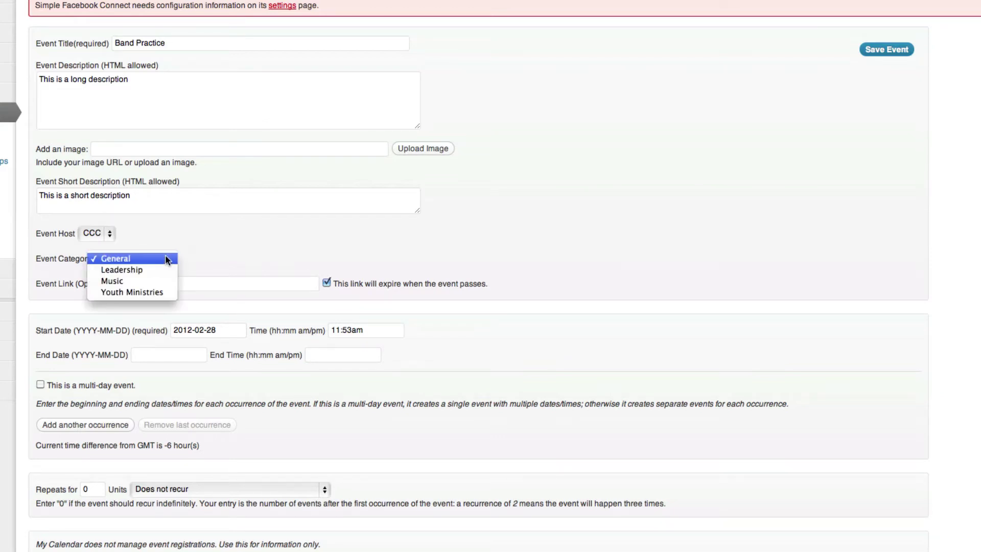
pyautogui.click(138, 280)
# Enter google.com as the optional event link.
pyautogui.scroll(-2, 237, 246)
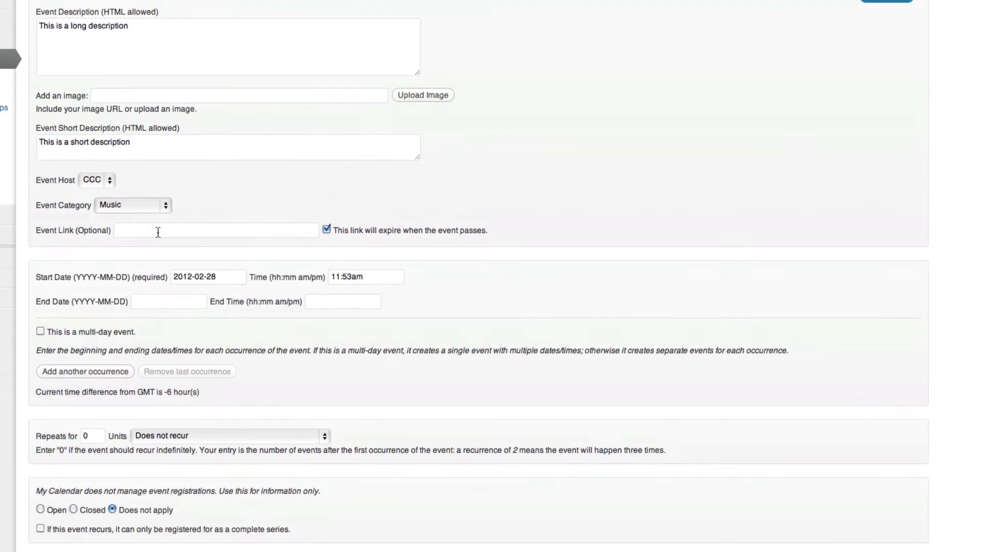
pyautogui.click(158, 231)
pyautogui.write('google.com')
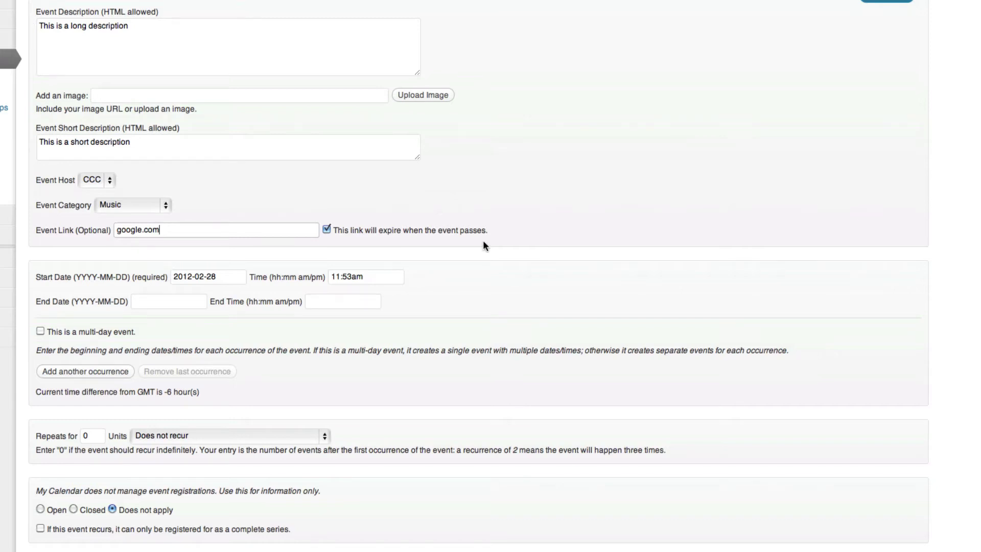
pyautogui.scroll(-3, 390, 231)
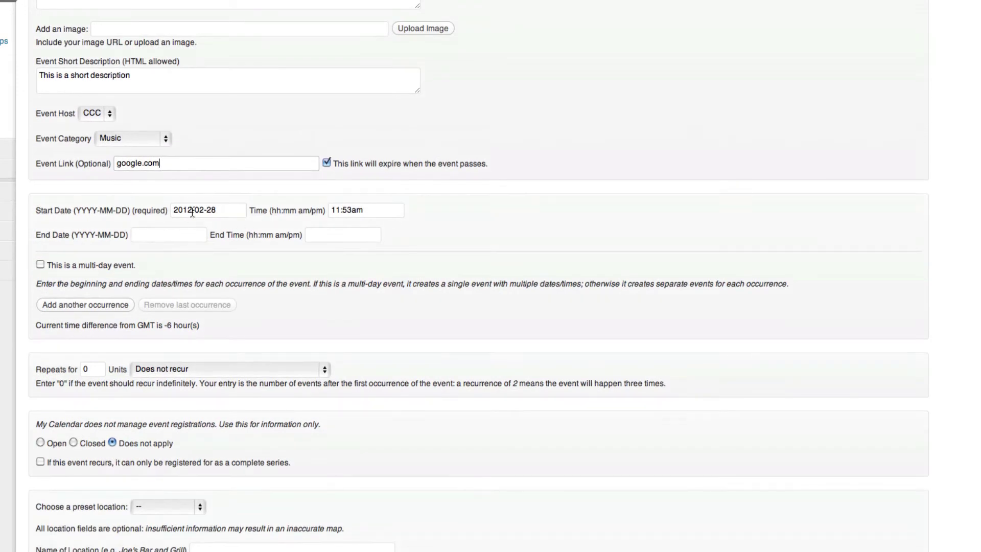
# Set the start to February 5, 2012 at 4:00pm.
pyautogui.click(192, 212)
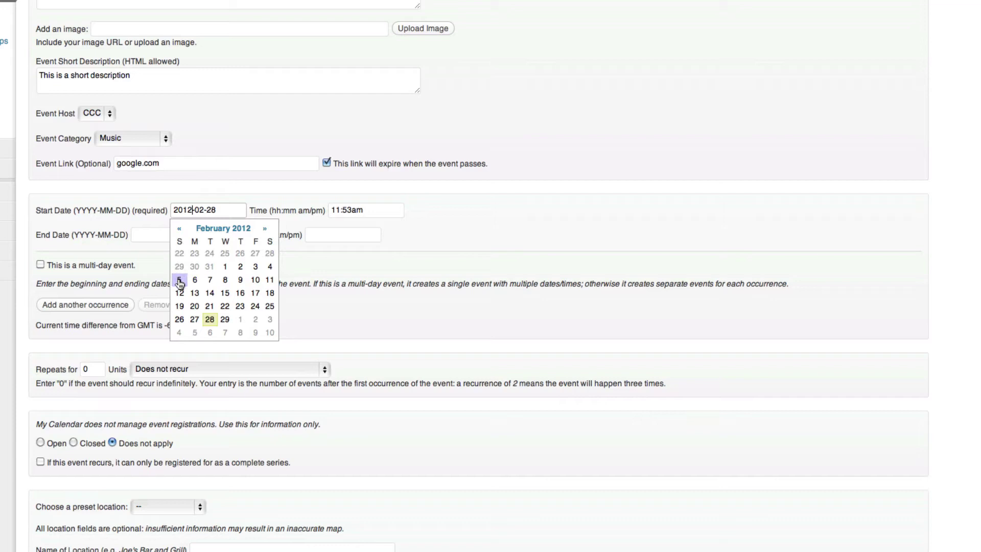
pyautogui.click(180, 283)
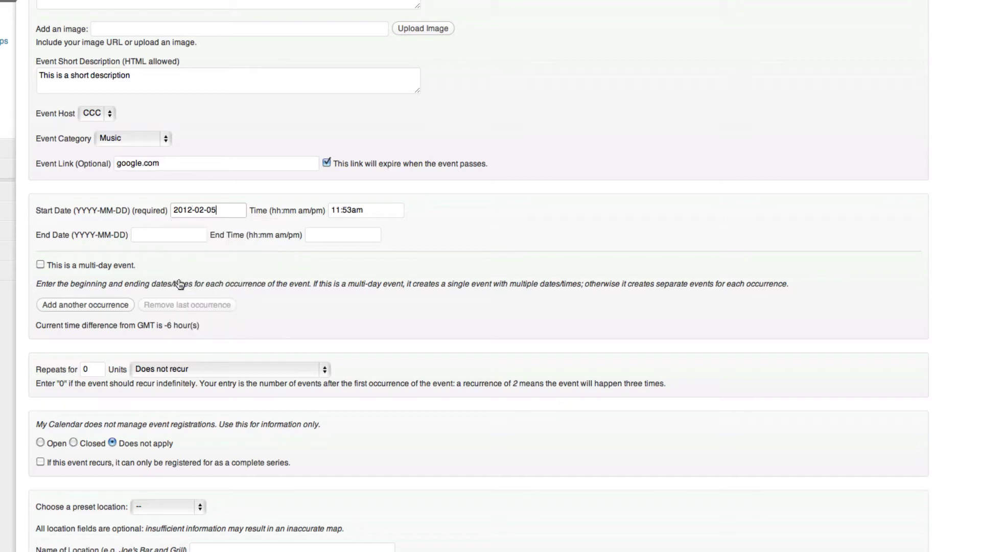
pyautogui.click(387, 211)
pyautogui.click(395, 300)
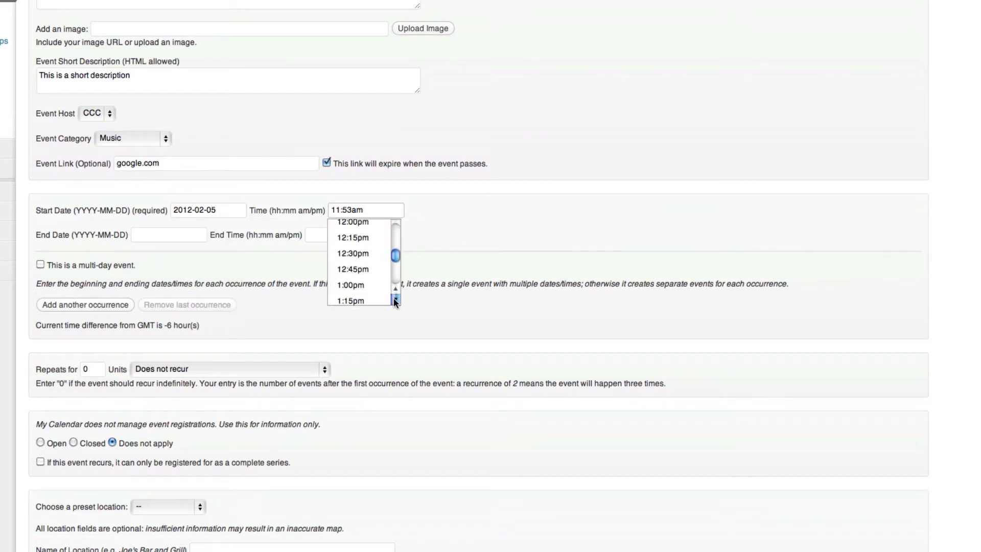
pyautogui.click(395, 301)
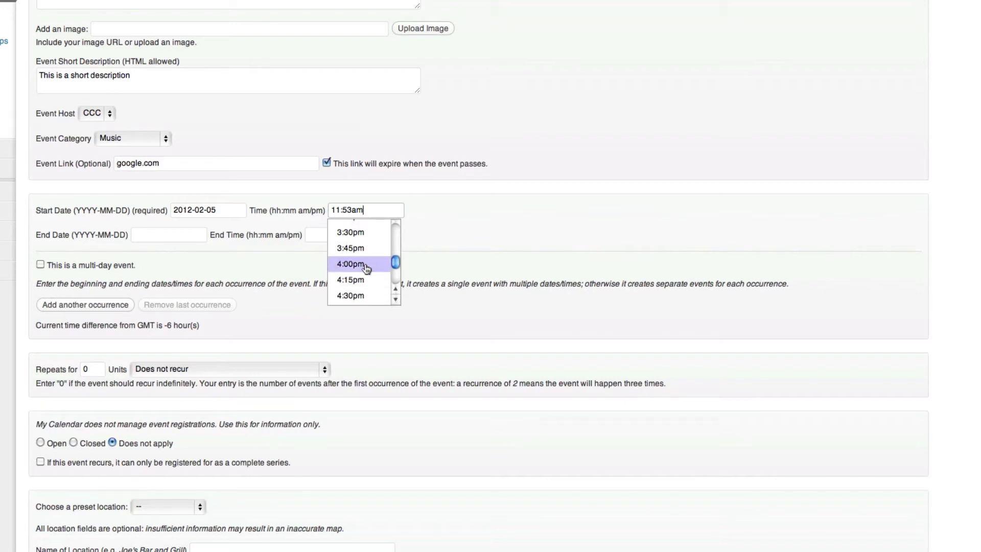
pyautogui.click(366, 266)
# Set the end to February 5, 2012 at 5:00pm.
pyautogui.click(174, 238)
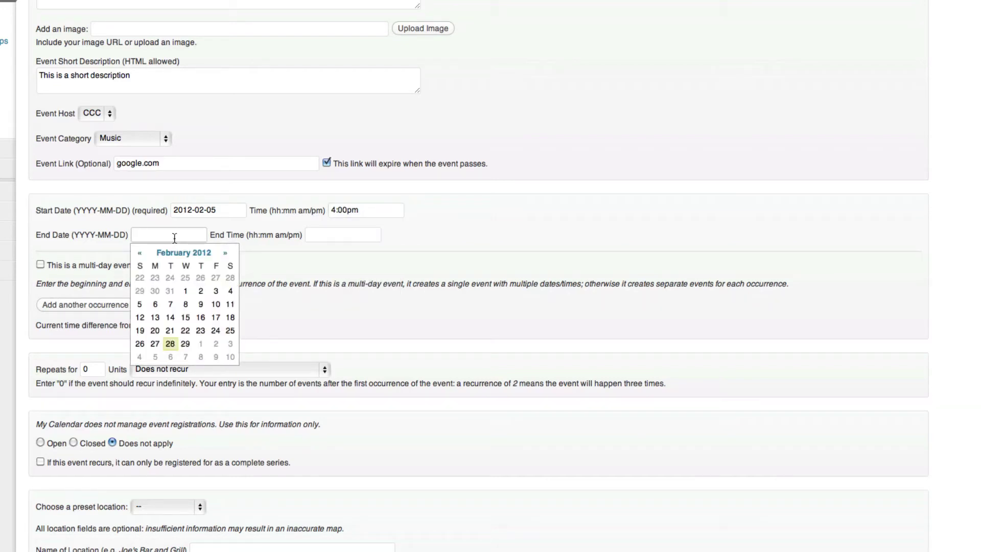
pyautogui.click(139, 304)
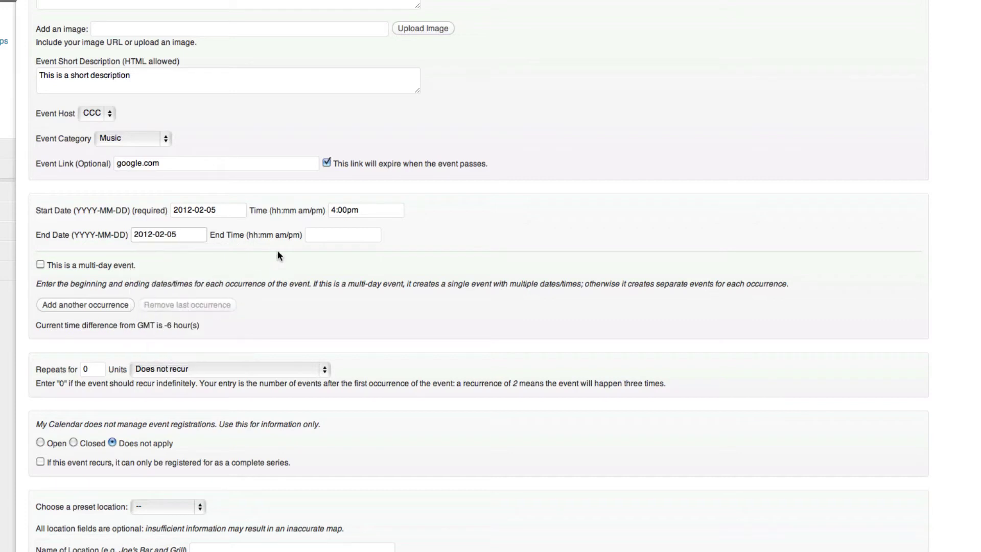
pyautogui.click(317, 235)
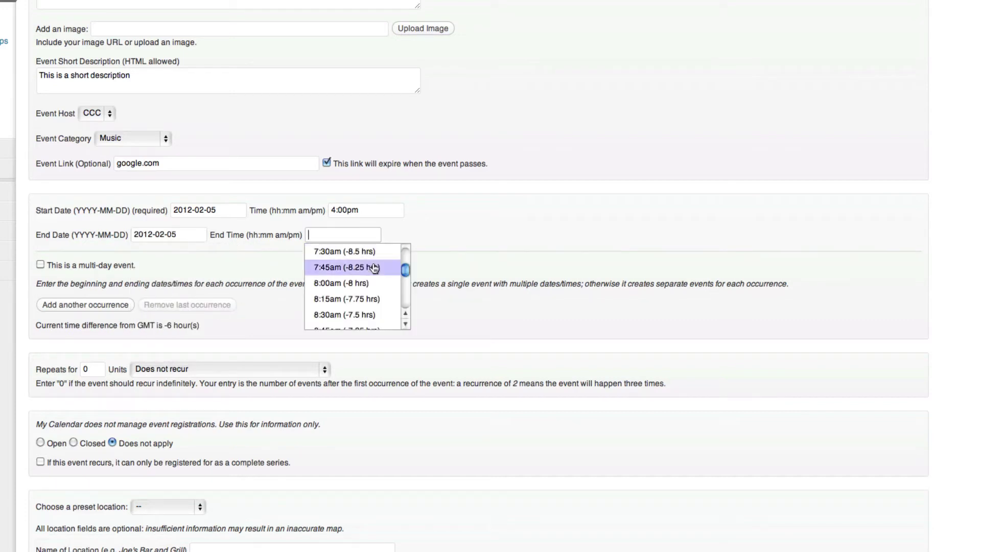
pyautogui.moveTo(404, 324); pyautogui.dragTo(404, 323)
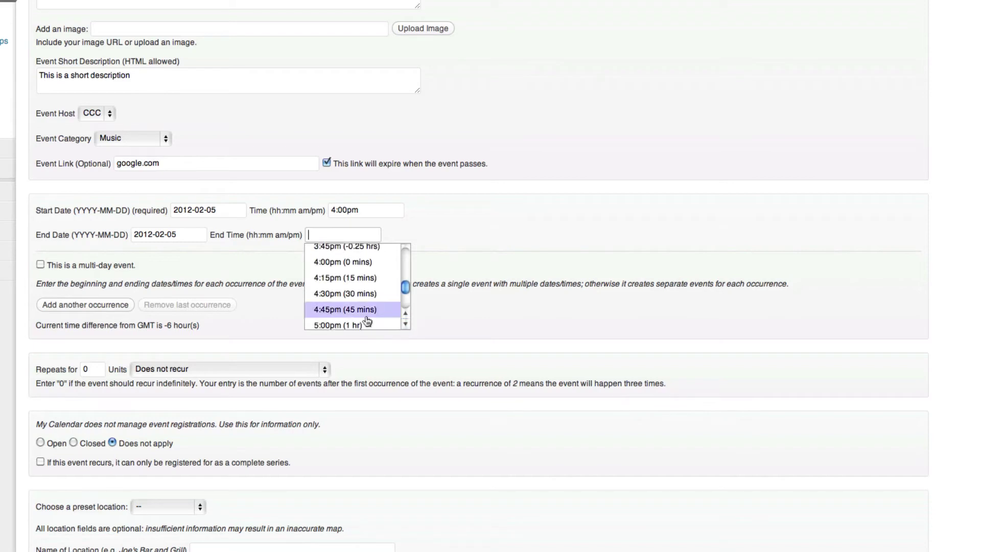
pyautogui.click(405, 324)
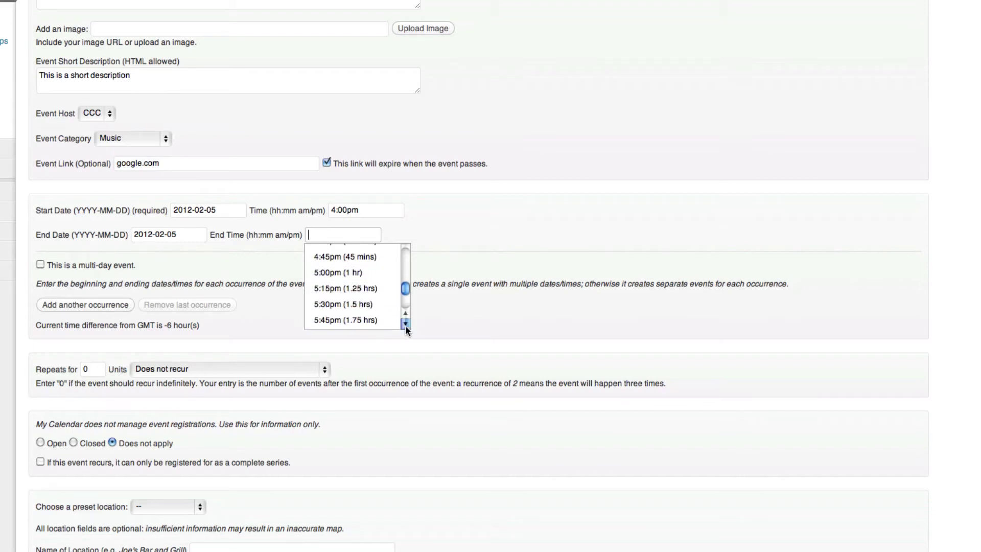
pyautogui.click(327, 274)
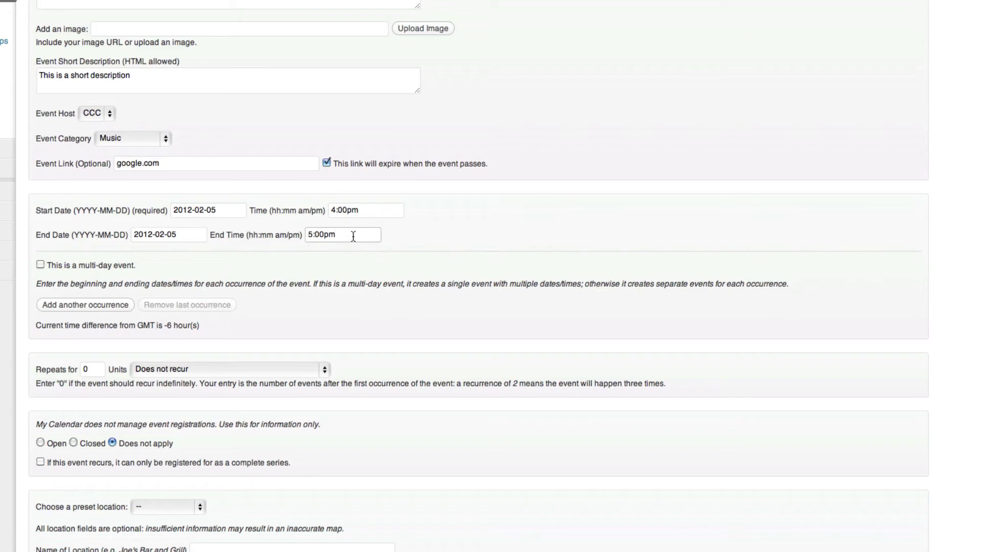
# Restore the end date to February 5 and leave the multi-day option unchecked.
pyautogui.click(40, 264)
pyautogui.click(187, 235)
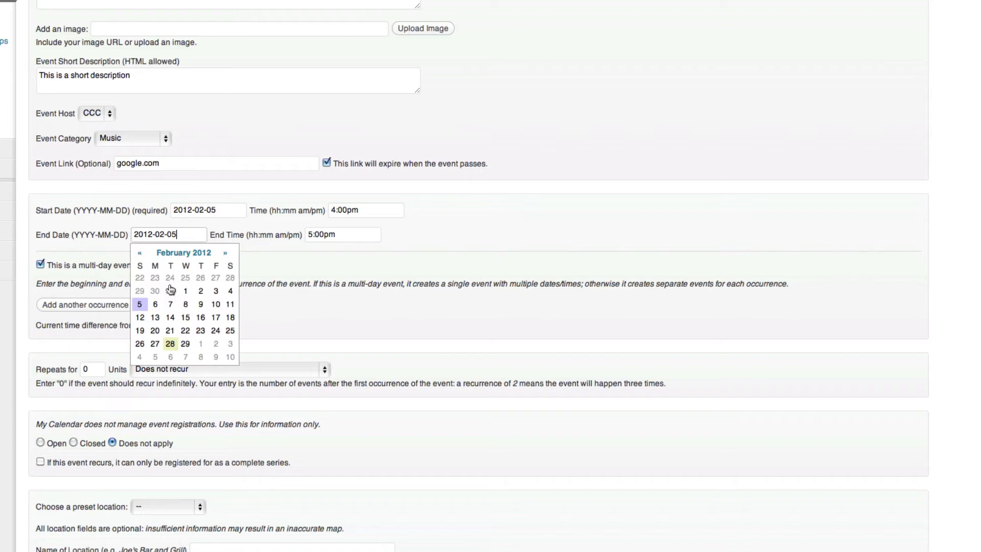
pyautogui.click(171, 310)
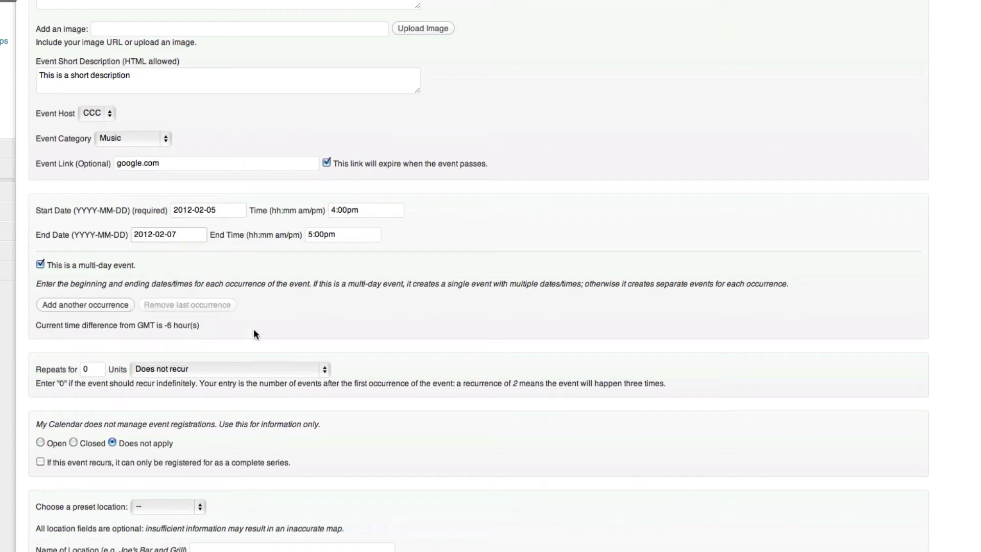
pyautogui.click(155, 234)
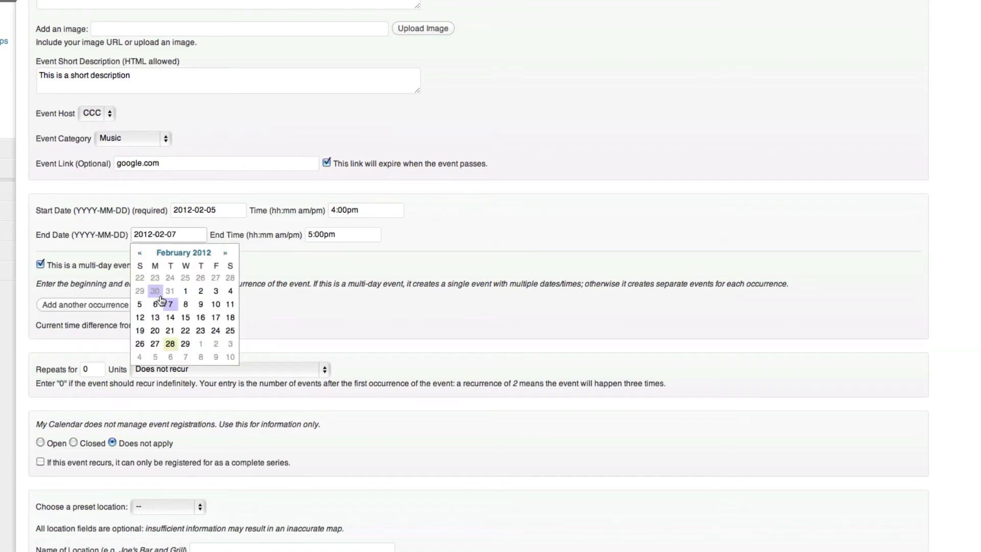
pyautogui.click(139, 304)
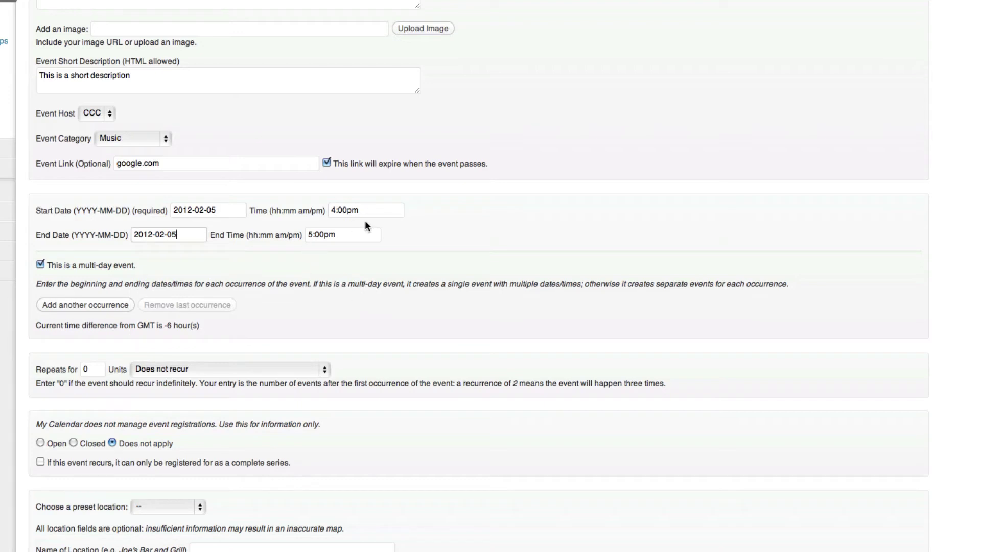
pyautogui.click(41, 264)
pyautogui.scroll(-1, 438, 268)
pyautogui.scroll(-3, 439, 269)
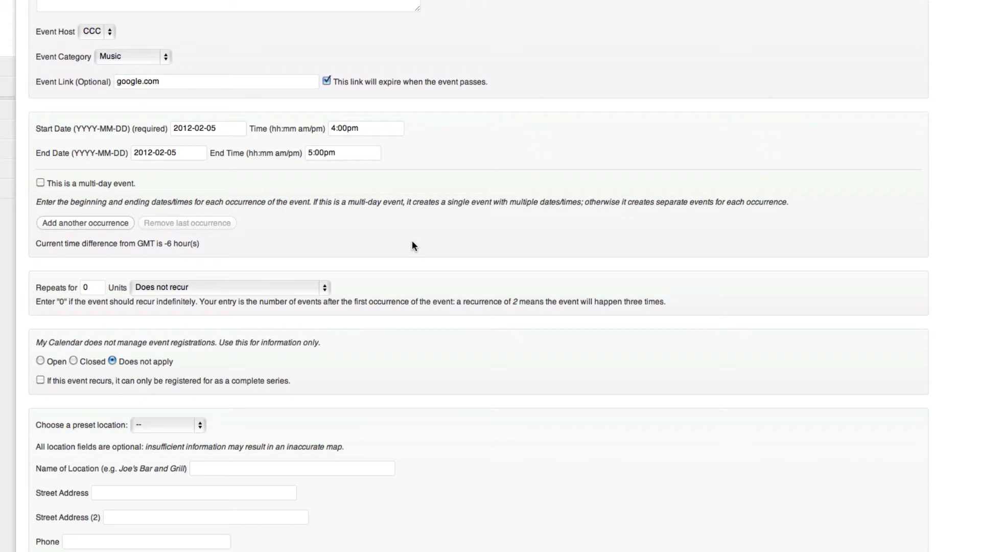
pyautogui.scroll(2, 398, 243)
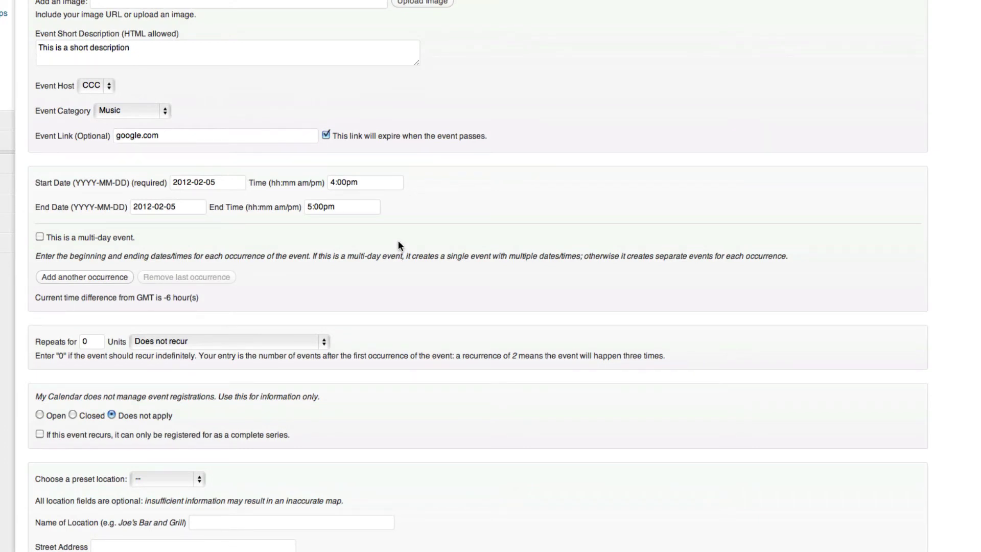
pyautogui.scroll(-4, 398, 245)
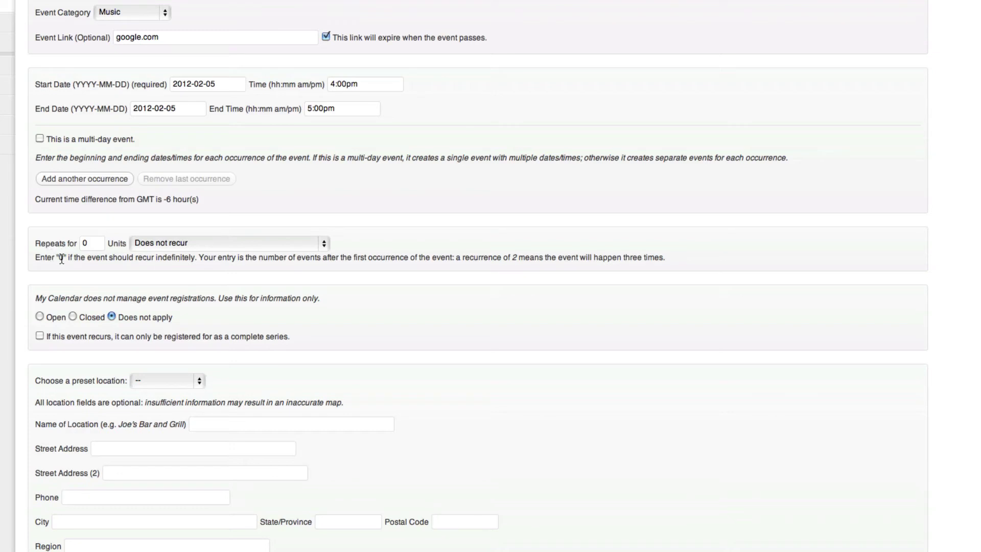
# Set recurrence units to Weekly, keeping 'Repeats for' at 0 for indefinite repeats.
pyautogui.moveTo(36, 258); pyautogui.dragTo(197, 258)
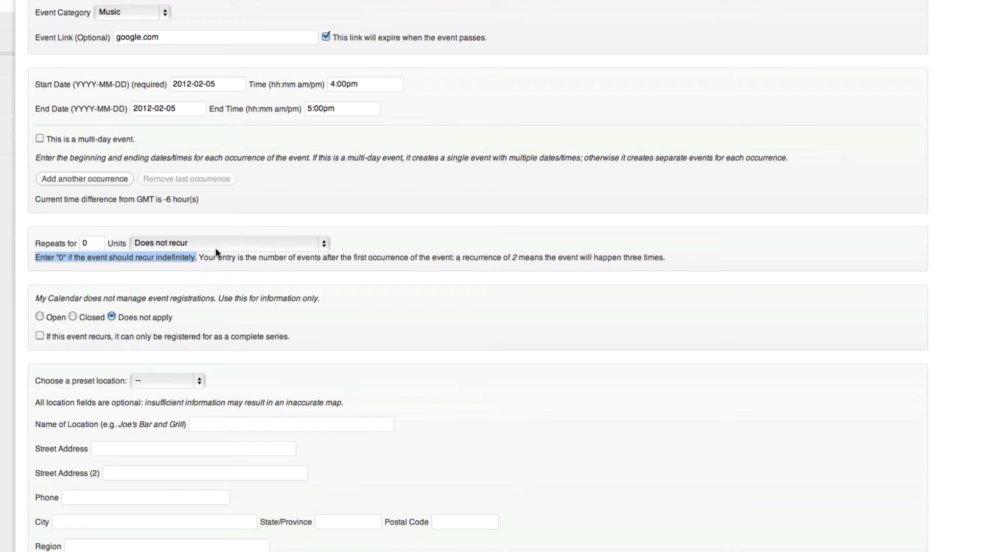
pyautogui.click(215, 245)
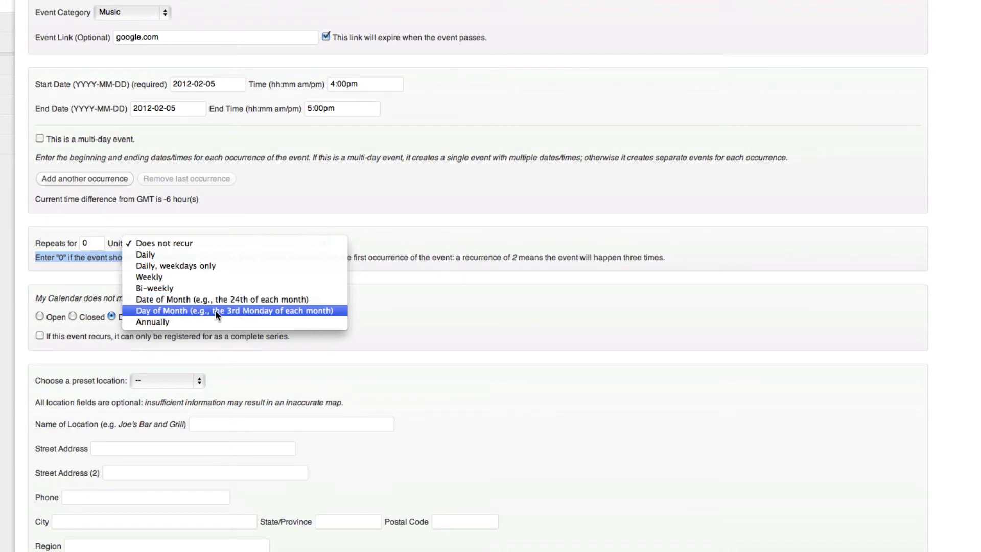
pyautogui.click(216, 279)
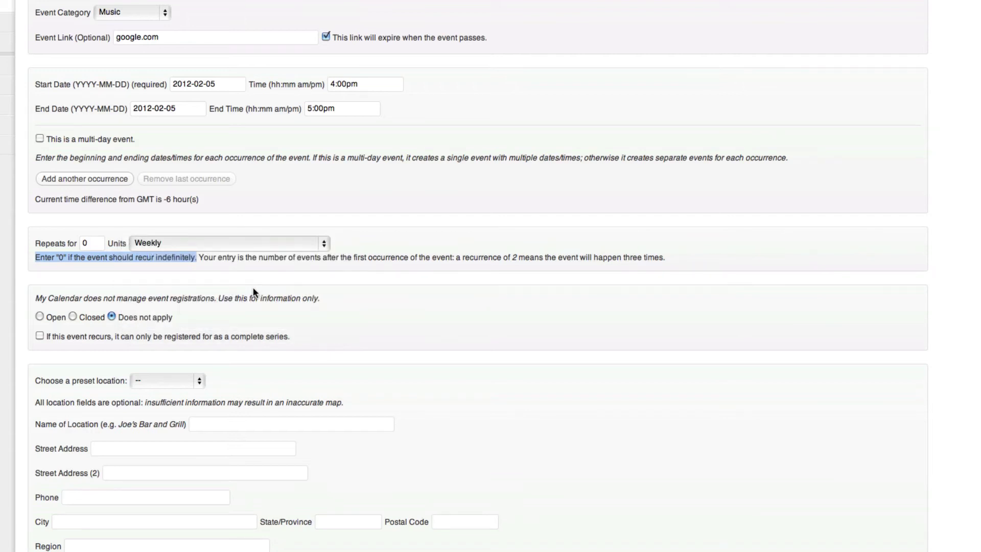
pyautogui.scroll(-1, 250, 280)
pyautogui.click(236, 236)
pyautogui.scroll(-3, 236, 292)
pyautogui.scroll(-1, 236, 292)
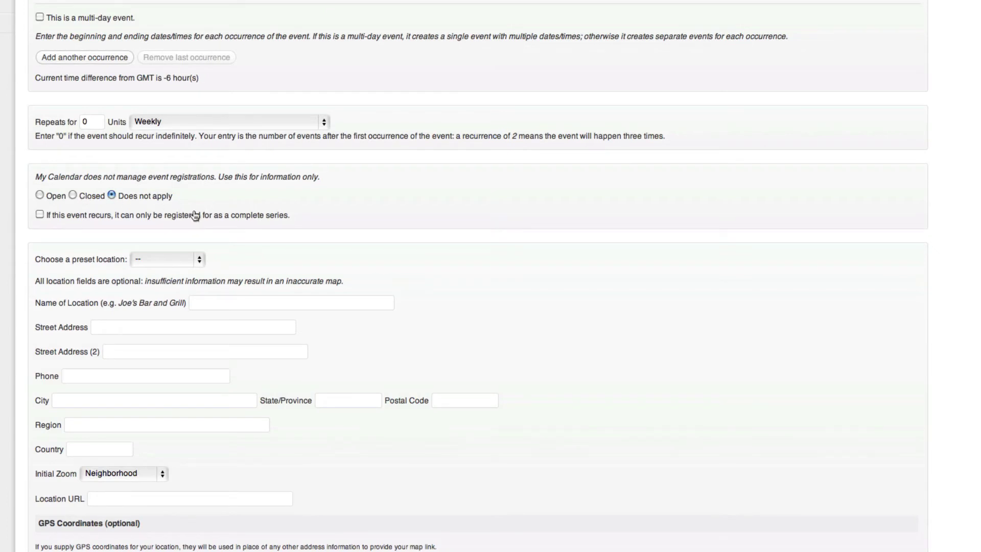
# Choose Choir Room from the preset locations dropdown.
pyautogui.scroll(-1, 216, 223)
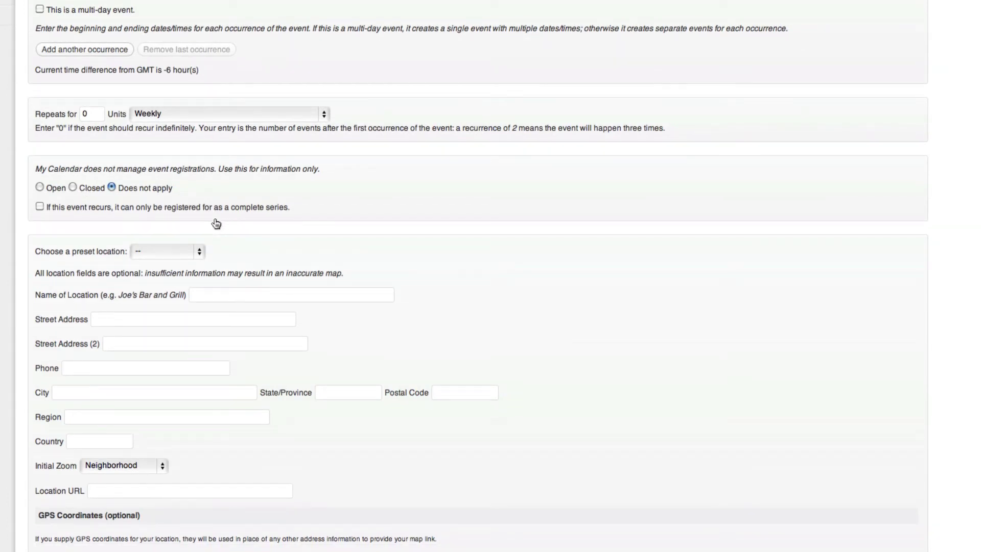
pyautogui.scroll(-3, 217, 223)
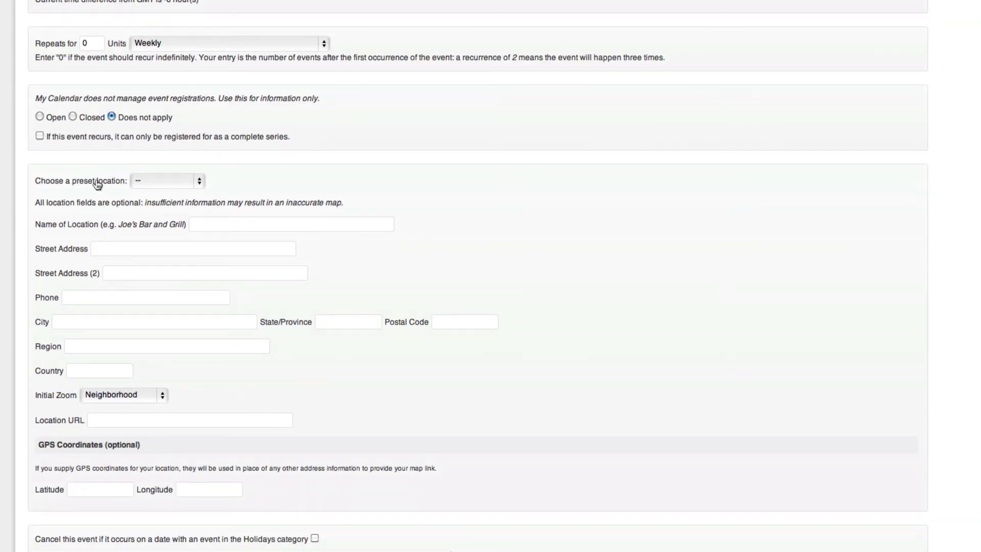
pyautogui.click(199, 182)
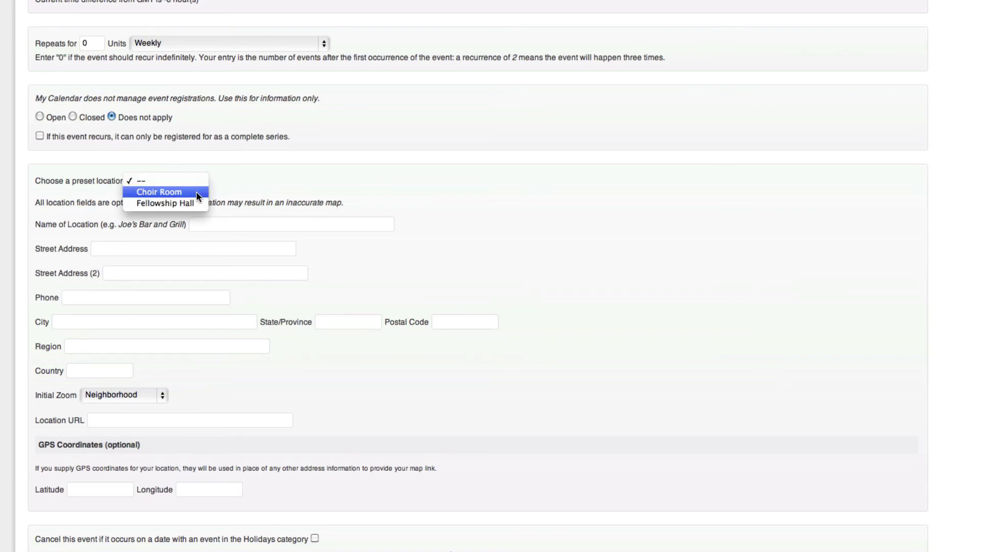
pyautogui.click(196, 193)
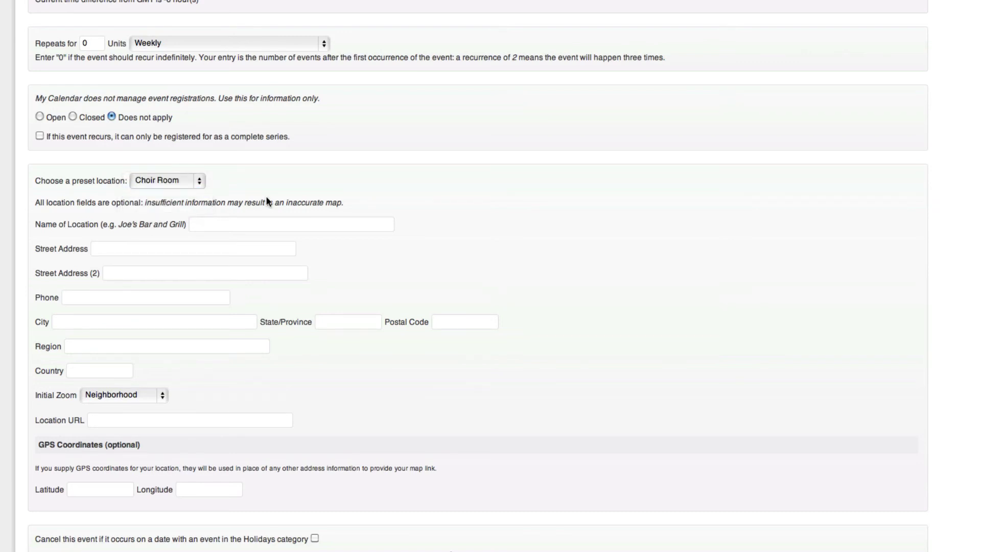
pyautogui.scroll(-5, 269, 199)
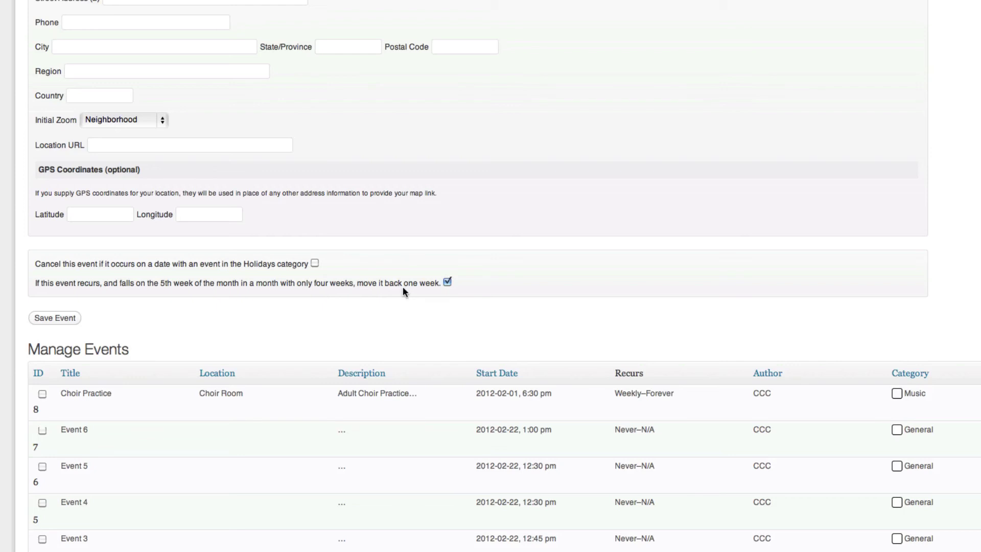
pyautogui.scroll(10, 399, 295)
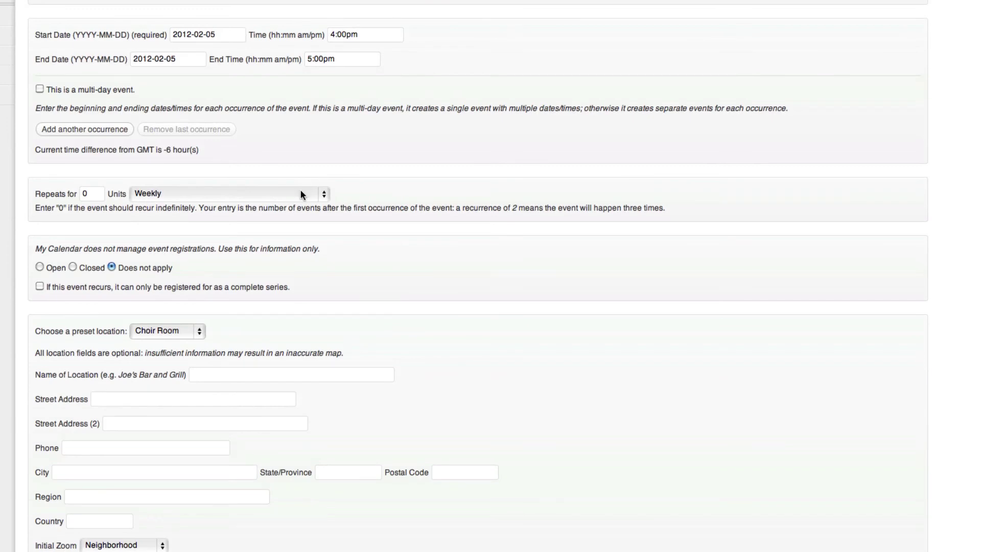
pyautogui.click(301, 190)
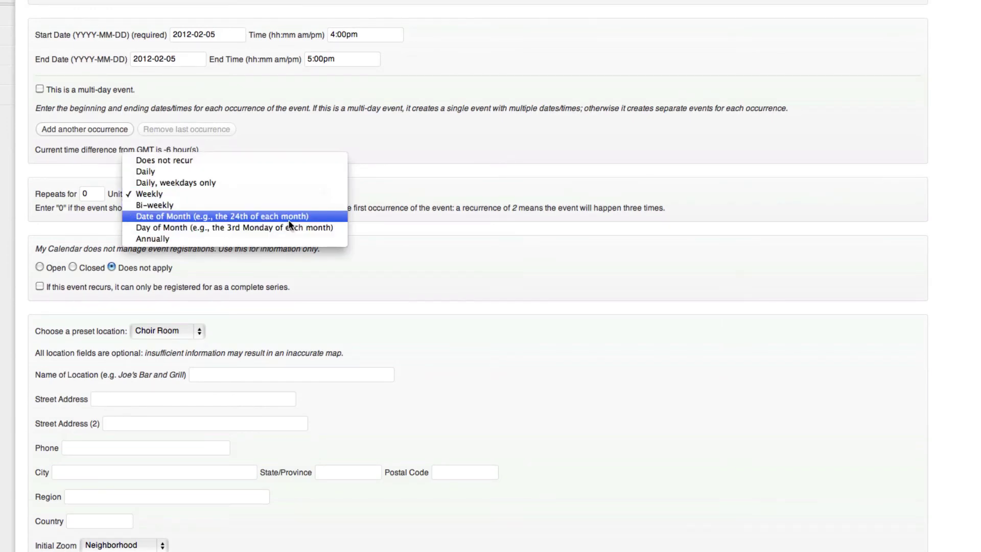
pyautogui.click(435, 265)
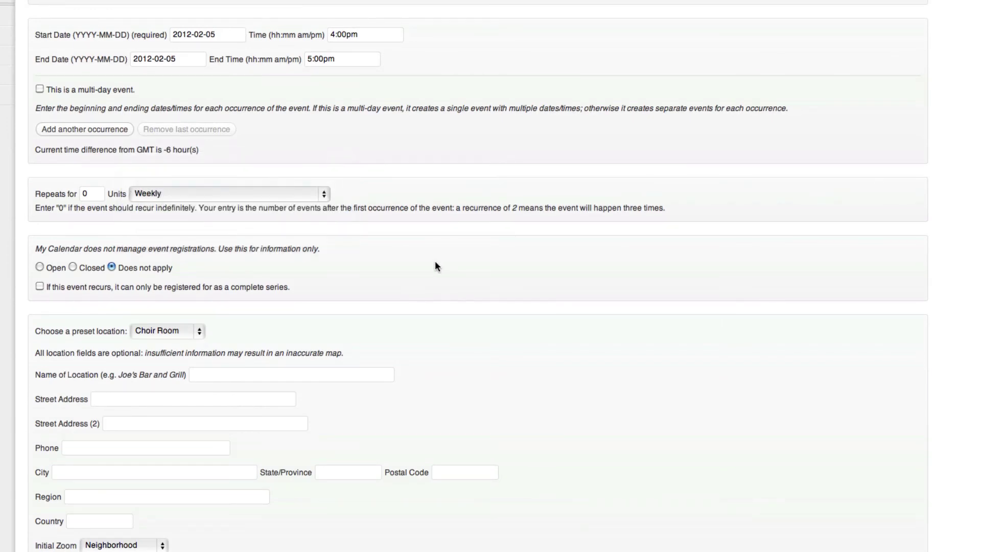
pyautogui.scroll(-6, 435, 265)
pyautogui.scroll(-5, 435, 264)
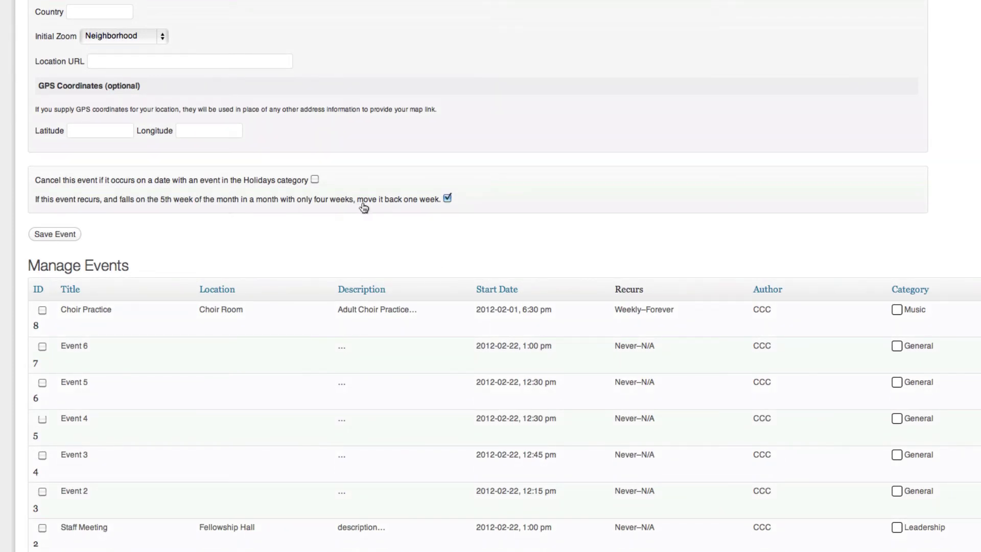
pyautogui.scroll(-1, 214, 224)
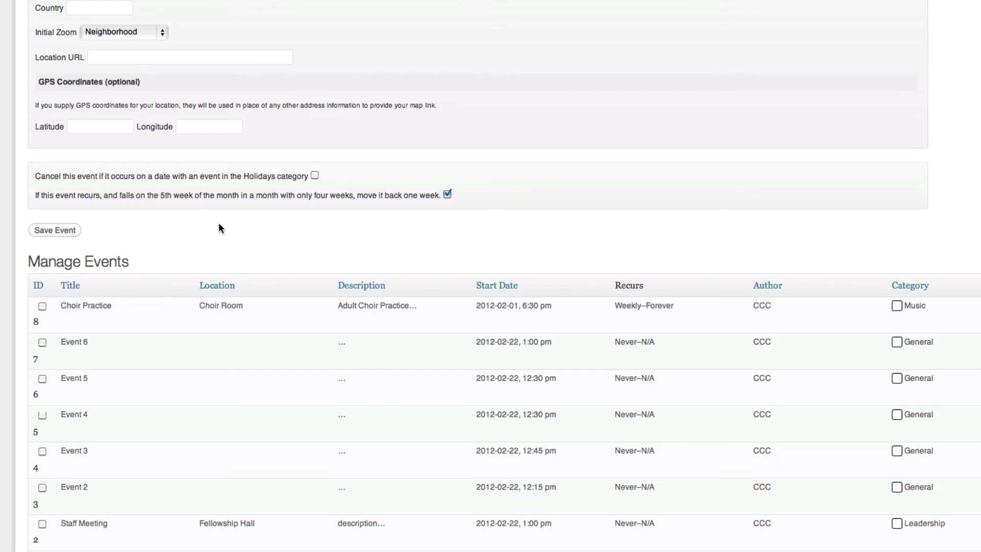
pyautogui.scroll(3, 227, 224)
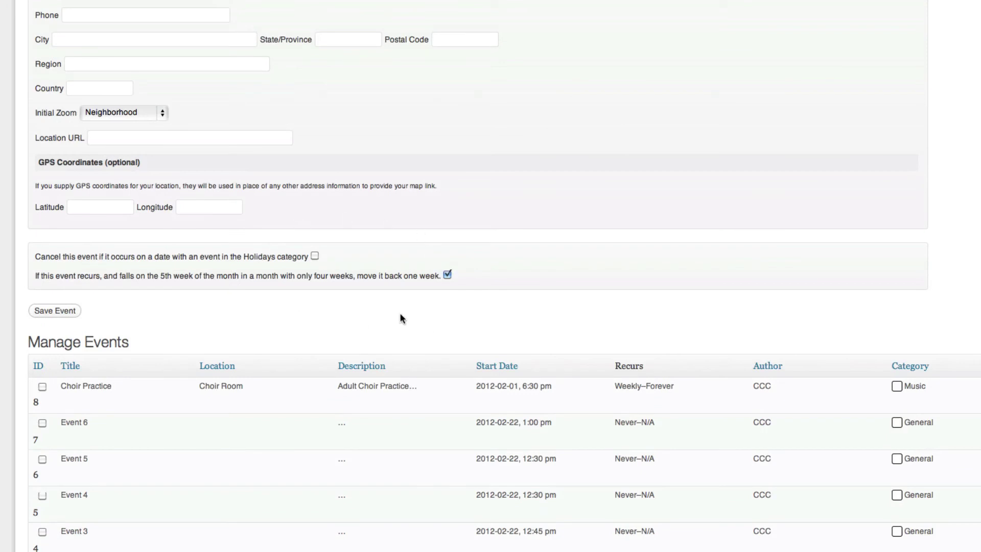
pyautogui.scroll(-4, 398, 315)
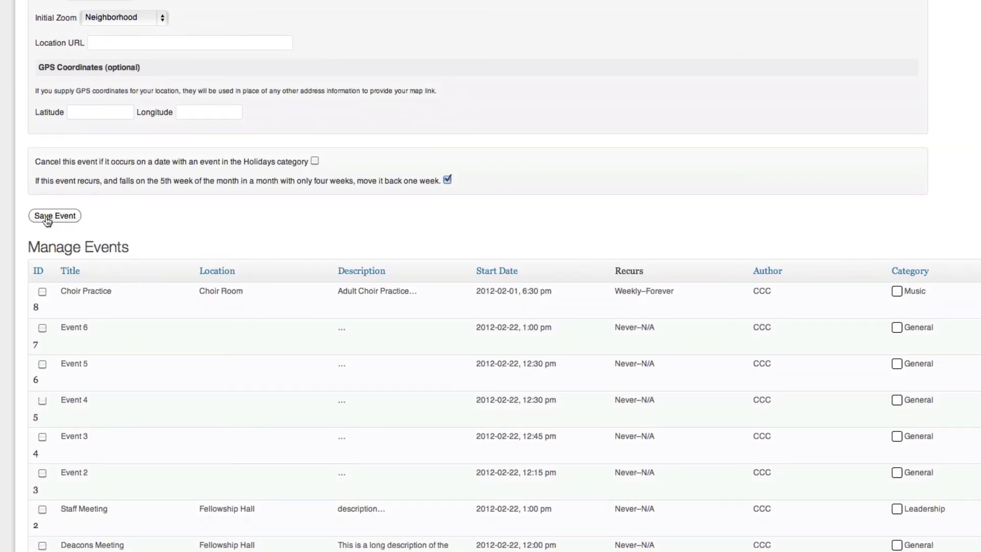
# Save the Band Practice event and confirm it appears in Manage Events.
pyautogui.click(47, 218)
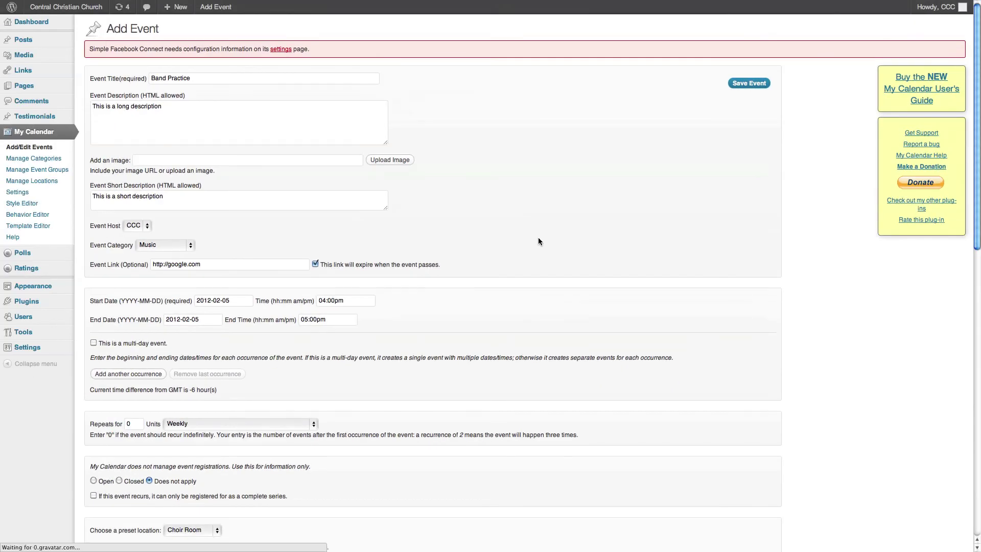
pyautogui.scroll(-15, 539, 238)
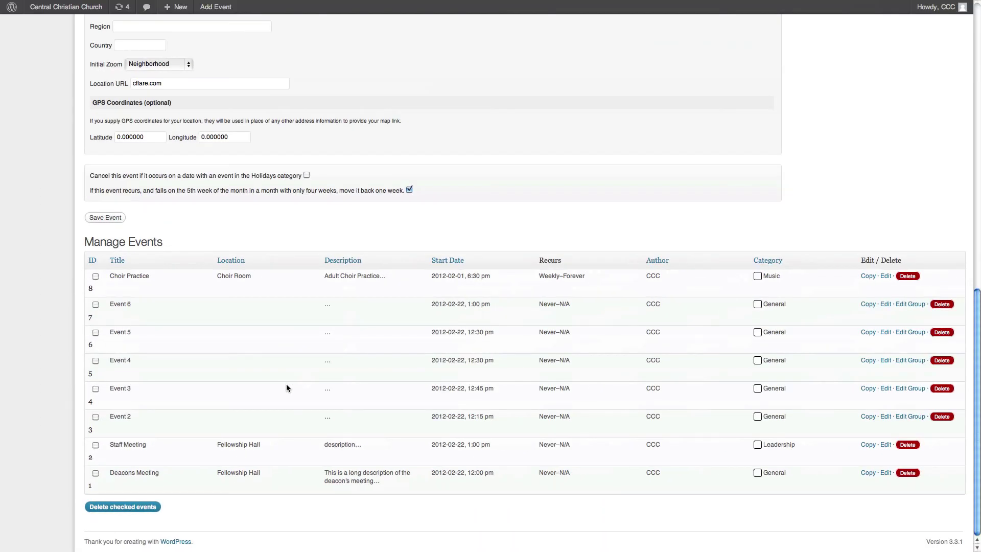
pyautogui.scroll(10, 286, 387)
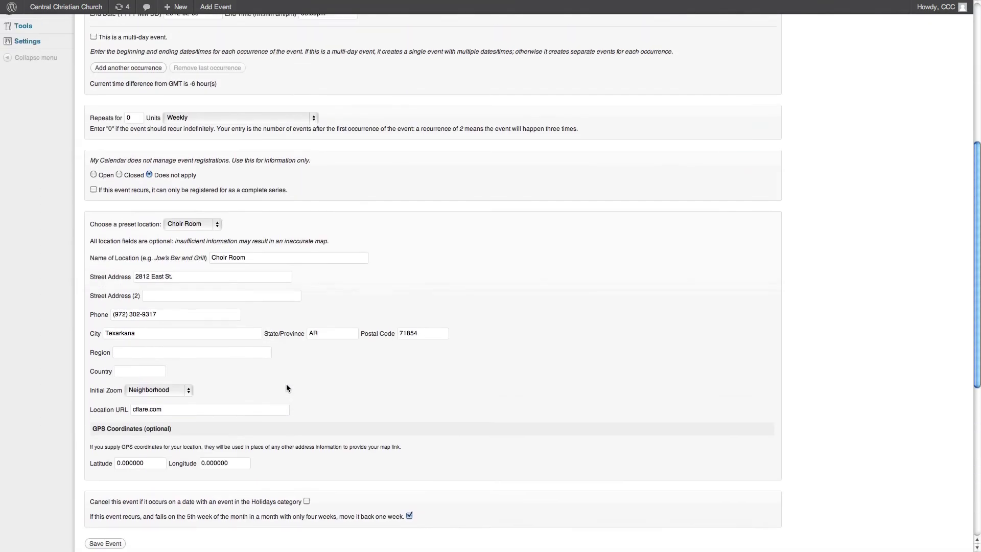
pyautogui.scroll(5, 286, 388)
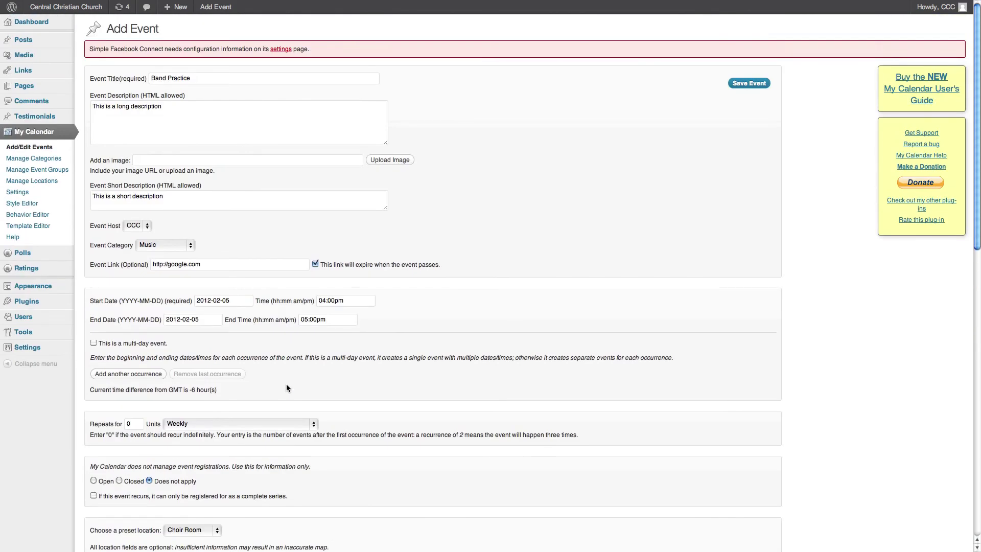
pyautogui.scroll(-10, 286, 388)
pyautogui.click(105, 415)
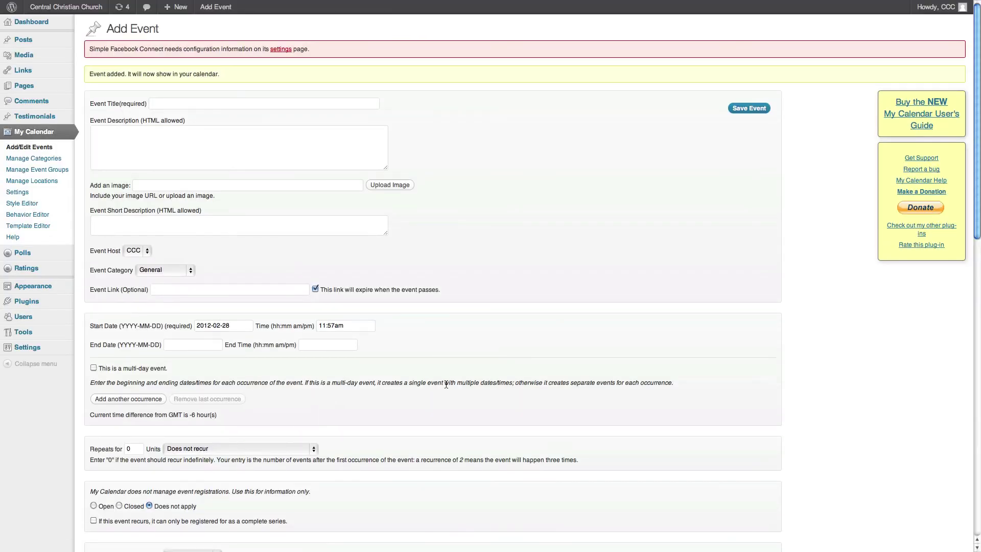
pyautogui.scroll(-10, 446, 383)
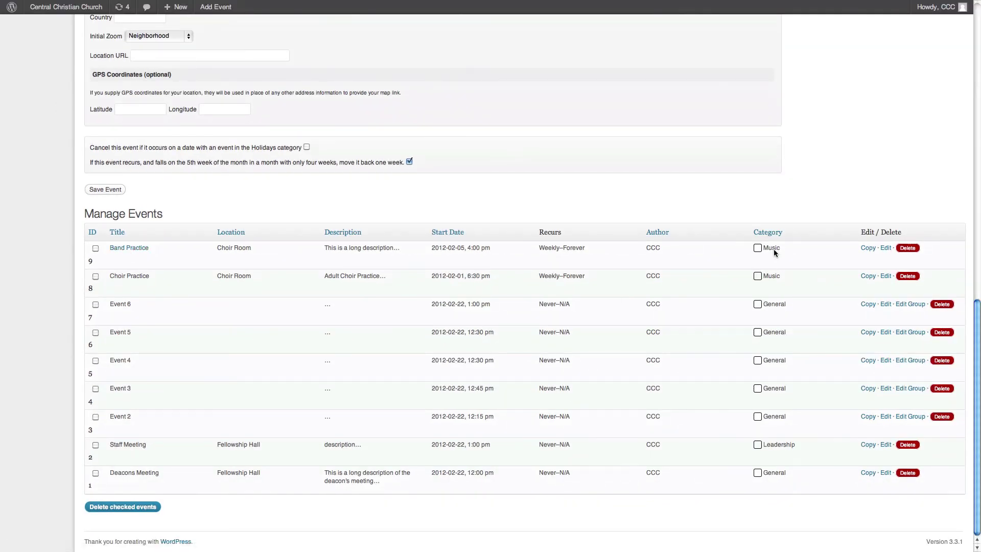
pyautogui.scroll(15, 409, 276)
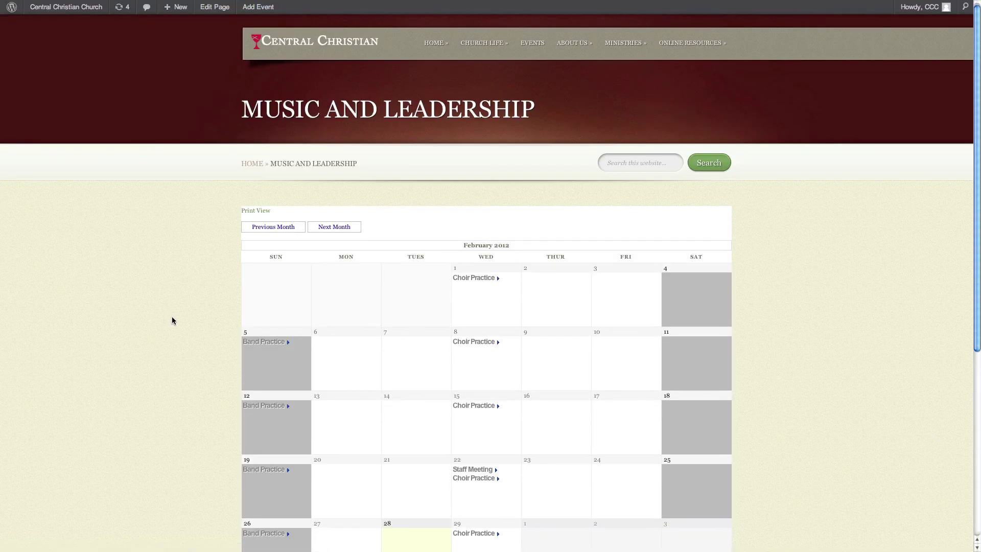
# Check a Band Practice entry's details (4:00–5:00 pm, Choir Room) and close the popup.
pyautogui.click(259, 343)
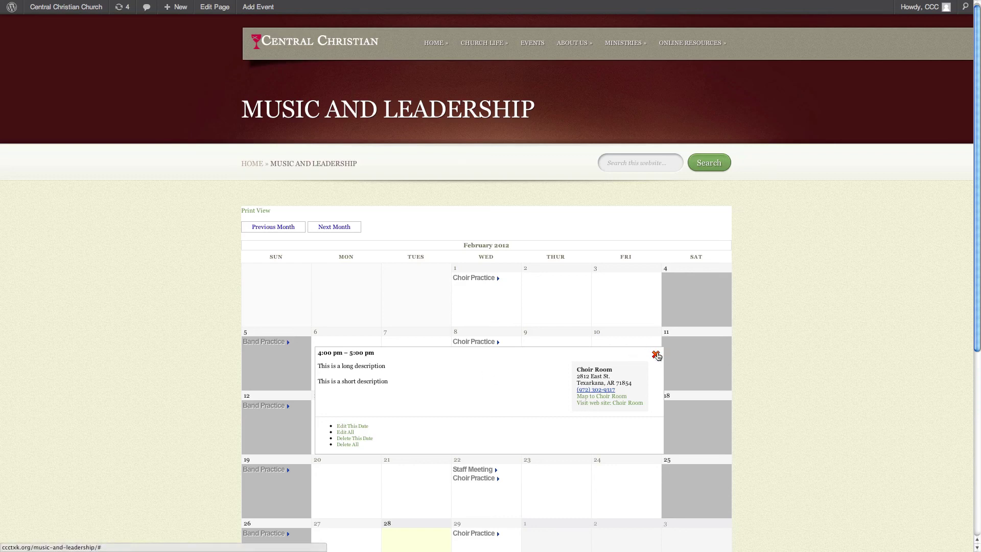
pyautogui.click(656, 355)
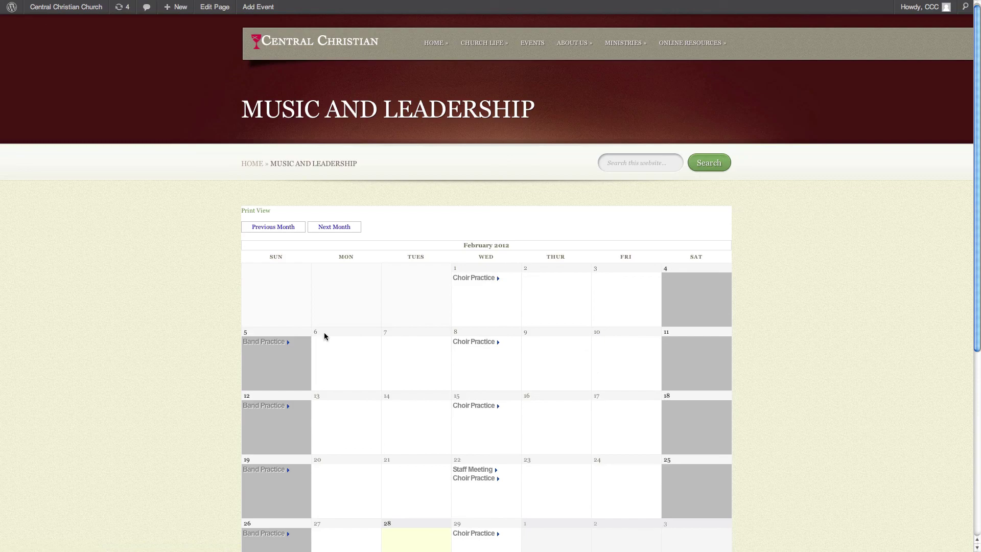